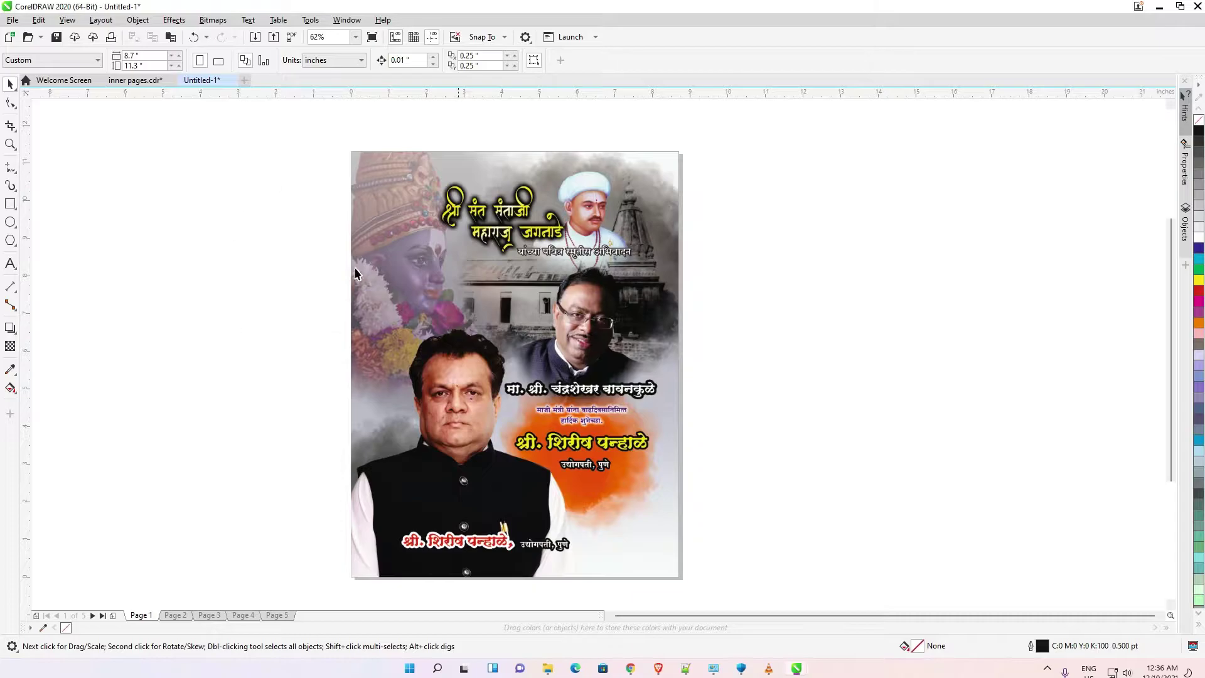
# Step: Look through all five pages of the document and return to the first page
pyautogui.press('pagedown')
pyautogui.press('pagedown')
pyautogui.press('pagedown')
pyautogui.press('pagedown')
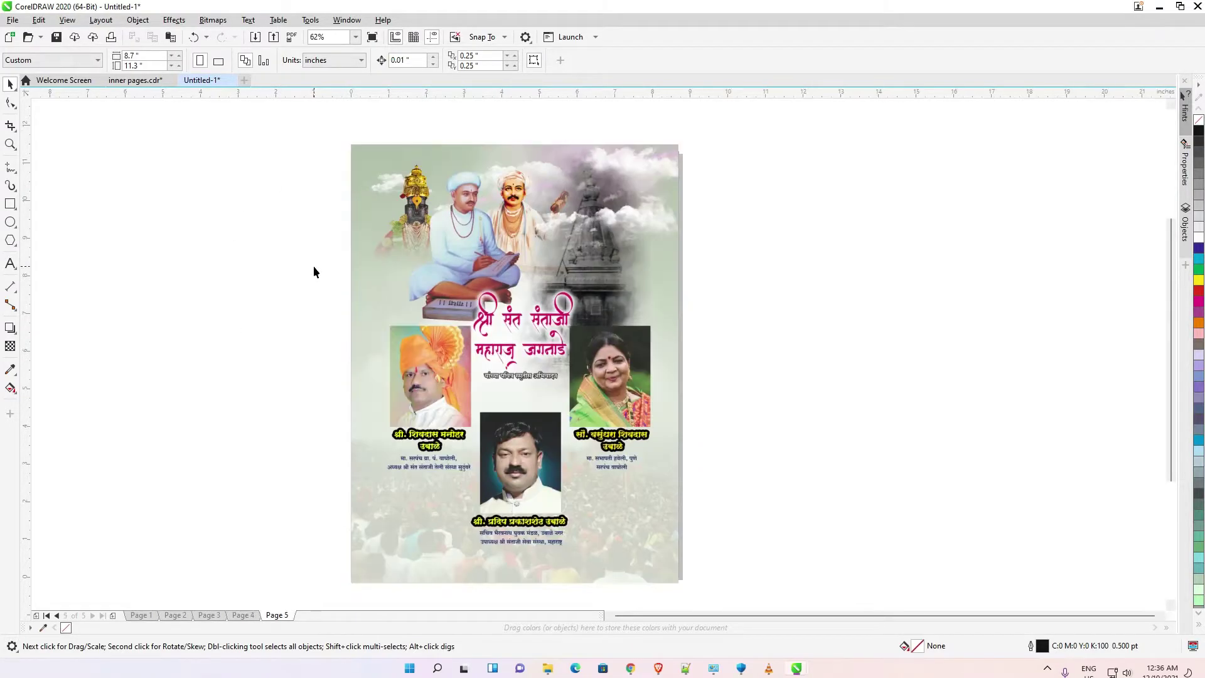
pyautogui.press('pageup')
pyautogui.press('pageup')
pyautogui.press('pageup')
pyautogui.press('pageup')
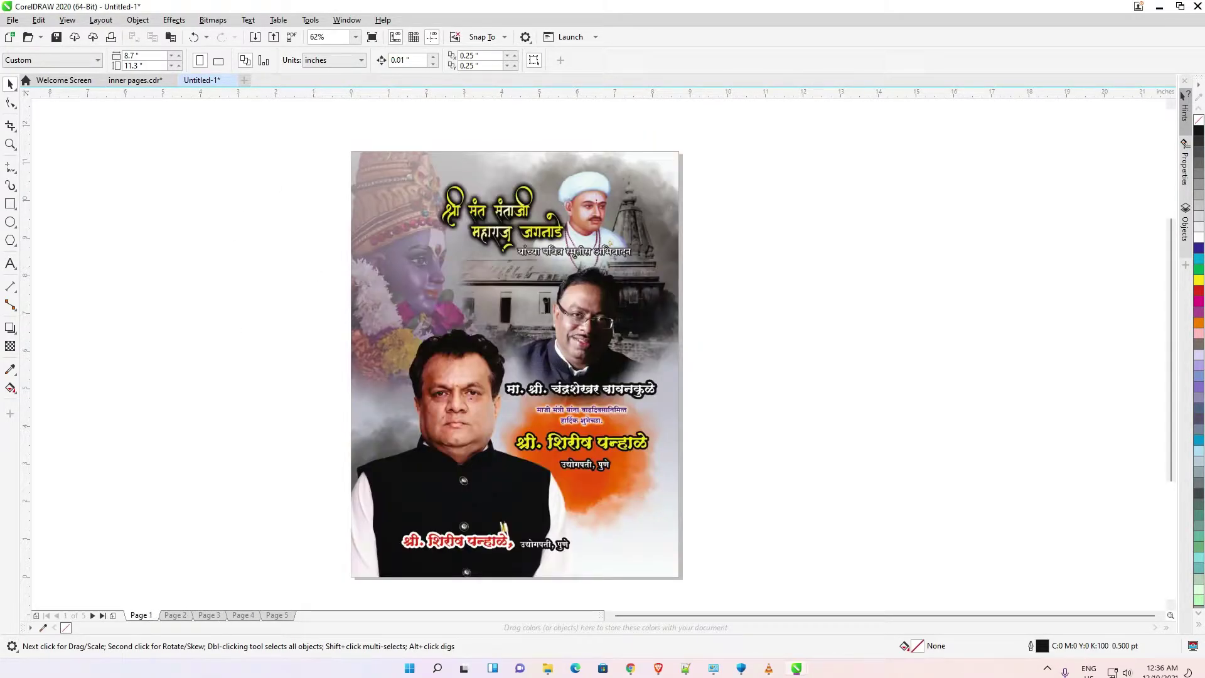
# Step: Start publishing the document to PDF, choosing the Desktop as location and "PDF file" as the file name
pyautogui.click(12, 20)
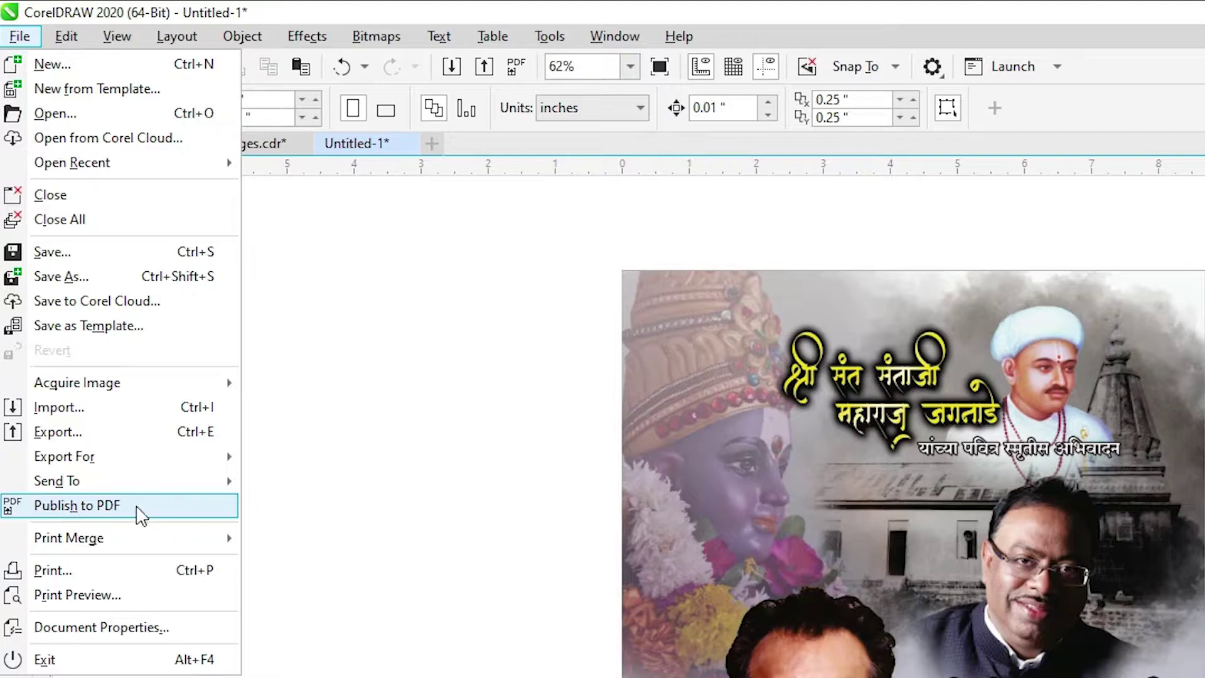
pyautogui.click(137, 508)
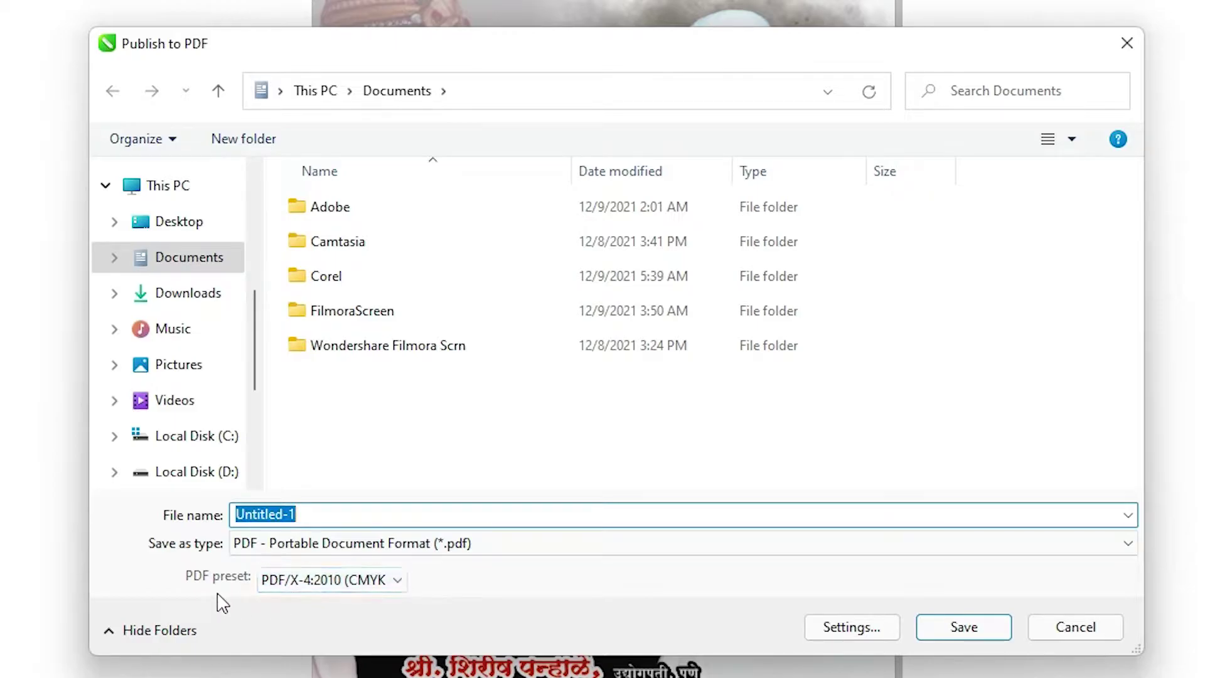
pyautogui.click(179, 229)
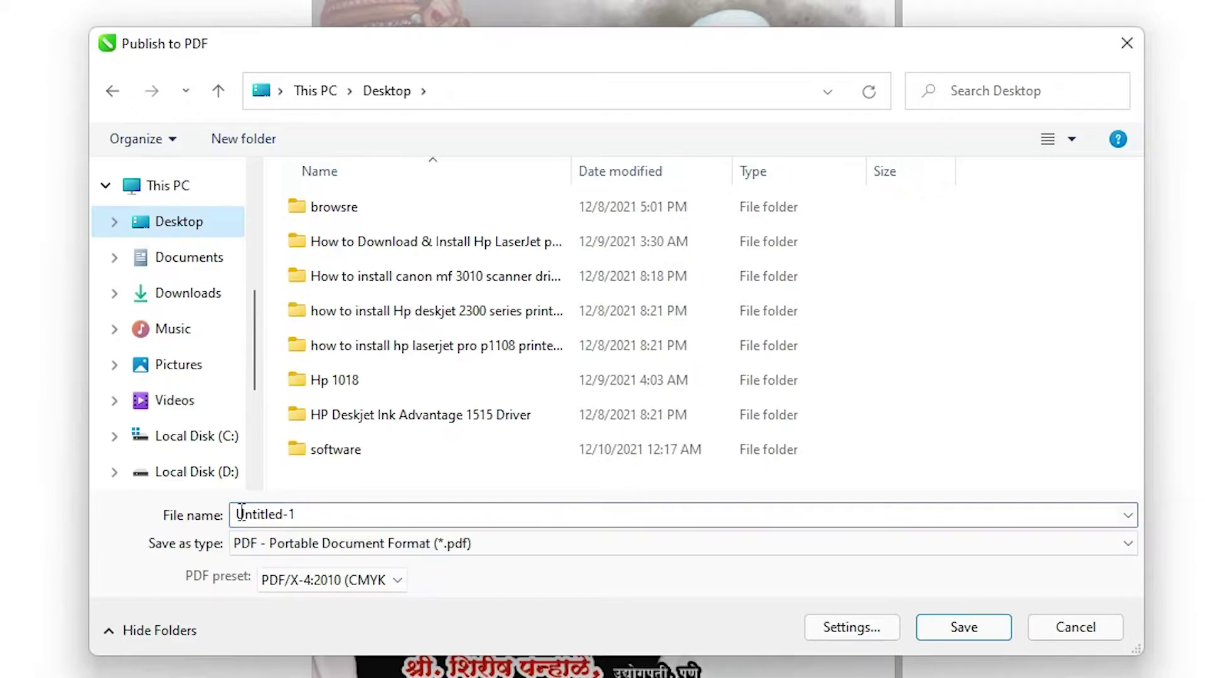
pyautogui.write('PDF')
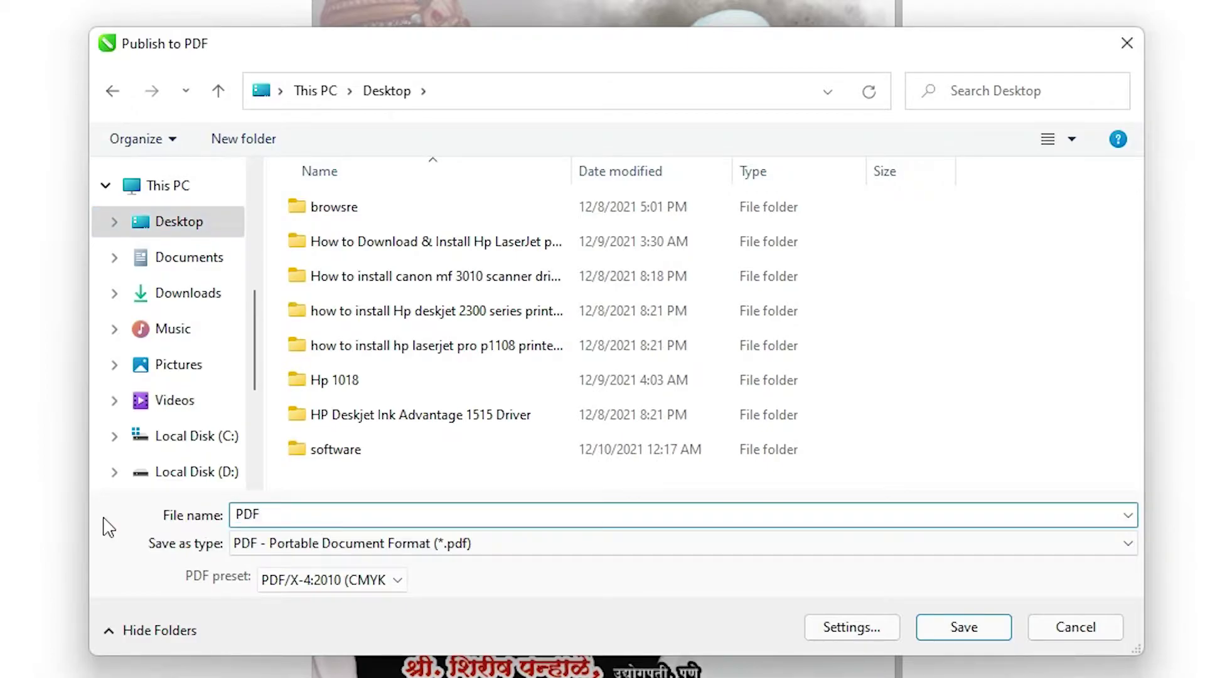
pyautogui.write(' file')
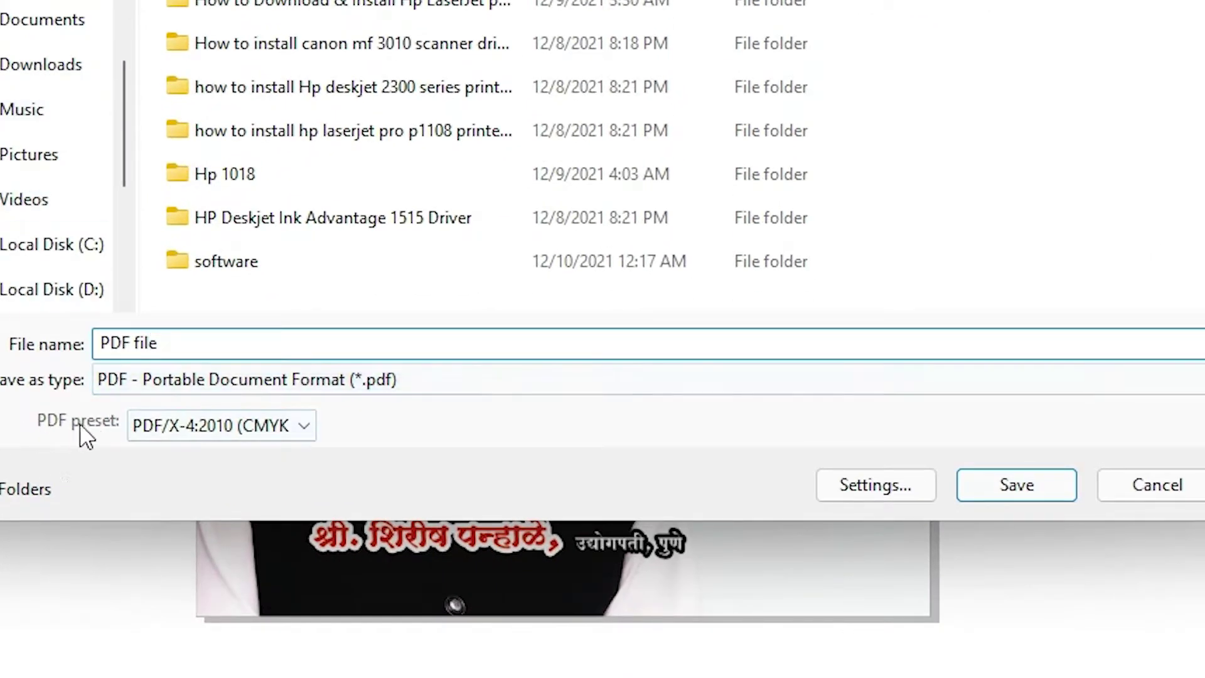
# Step: Try the PDF/X-3:2002 preset for the export and return to PDF/X-4:2010 (CMYK)
pyautogui.click(214, 437)
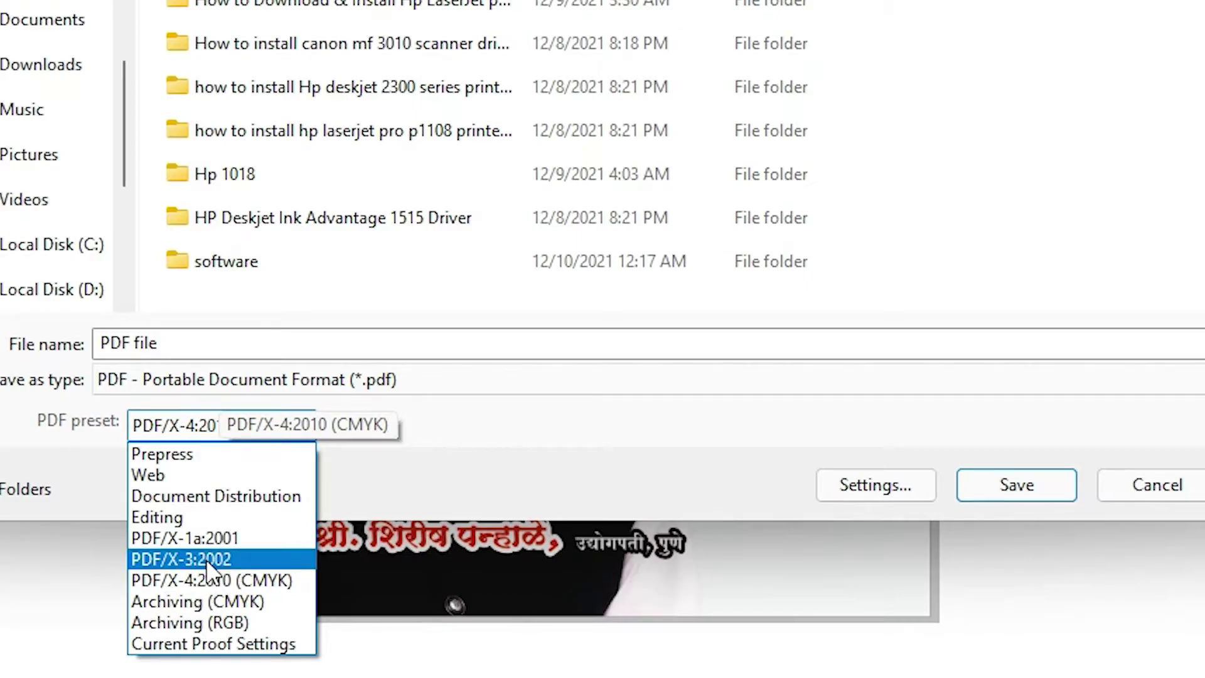
pyautogui.click(181, 564)
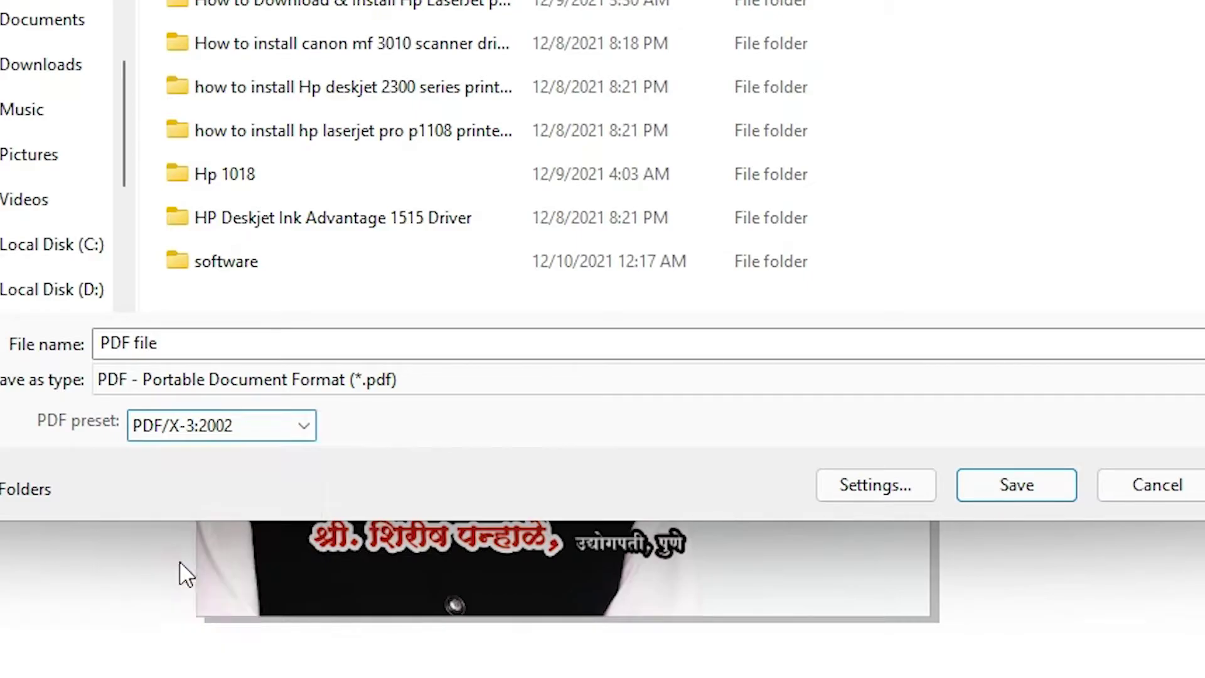
pyautogui.click(216, 430)
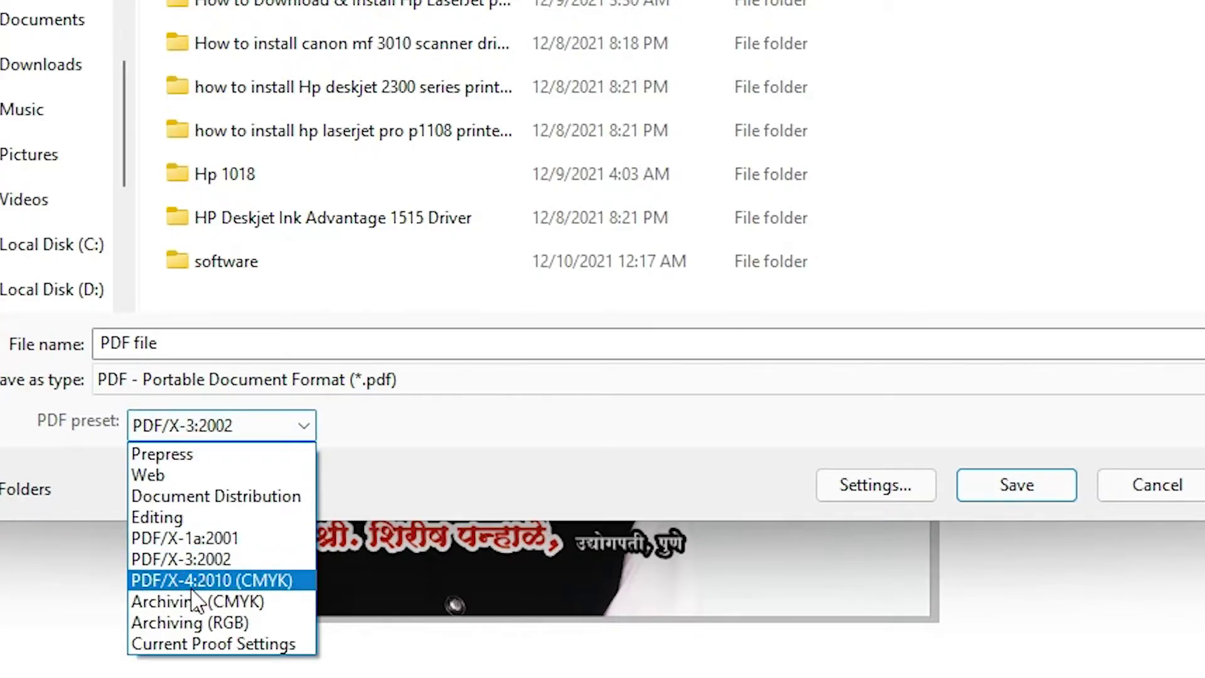
pyautogui.click(278, 587)
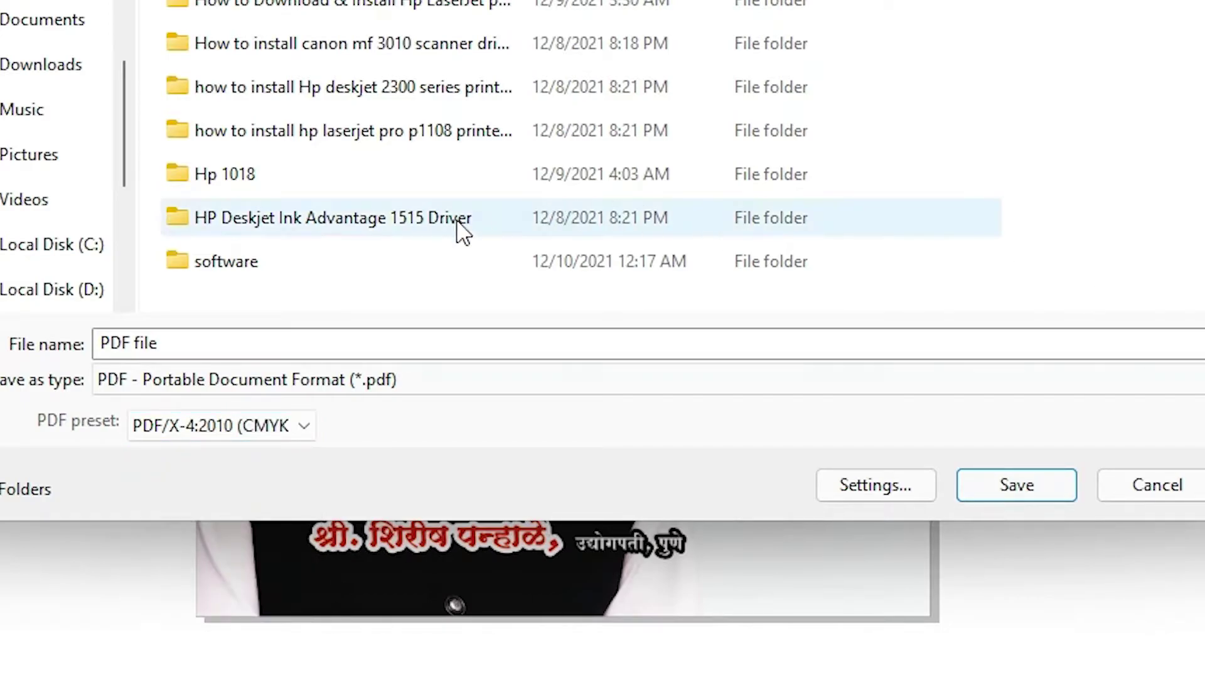
# Step: Open the PDF export settings, try the other export ranges and set the range back to Current document
pyautogui.click(851, 486)
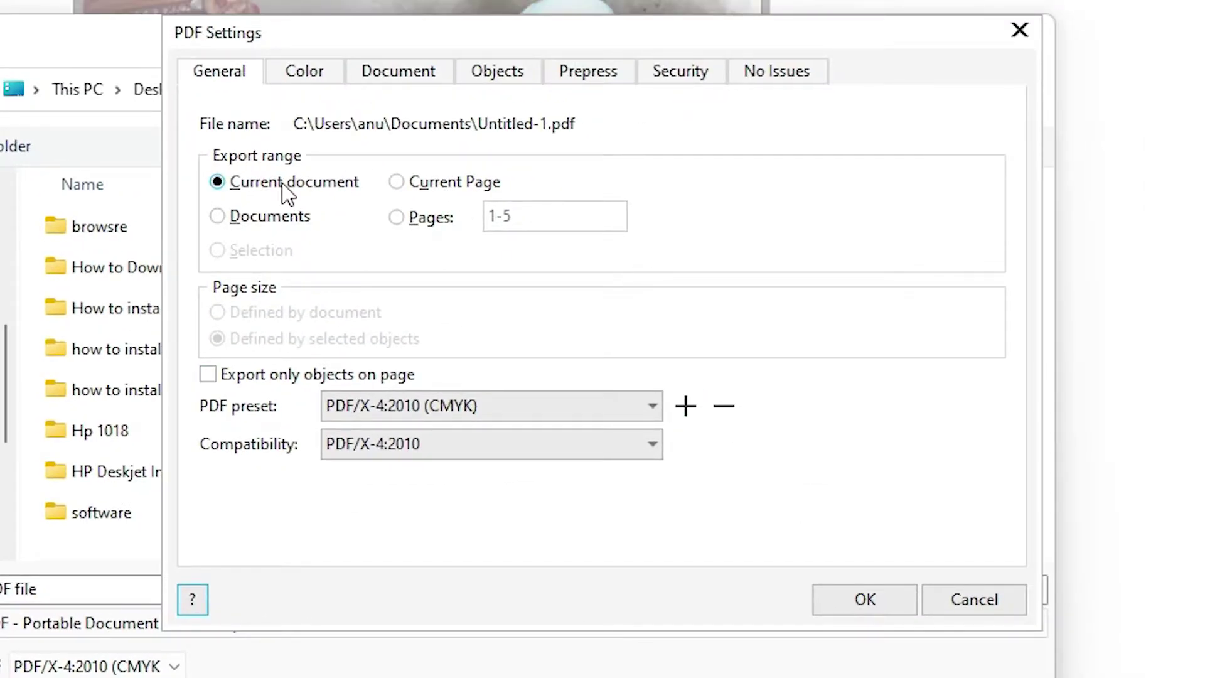
pyautogui.click(454, 196)
pyautogui.click(263, 221)
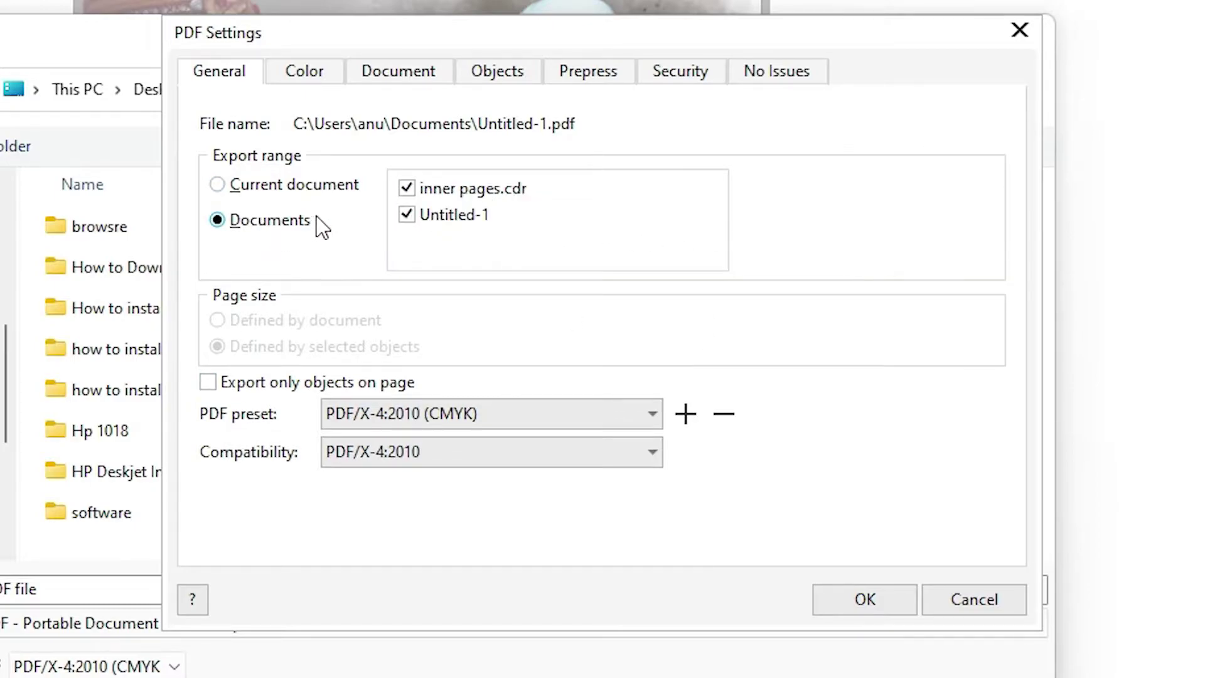
pyautogui.click(295, 189)
pyautogui.click(427, 220)
pyautogui.click(568, 218)
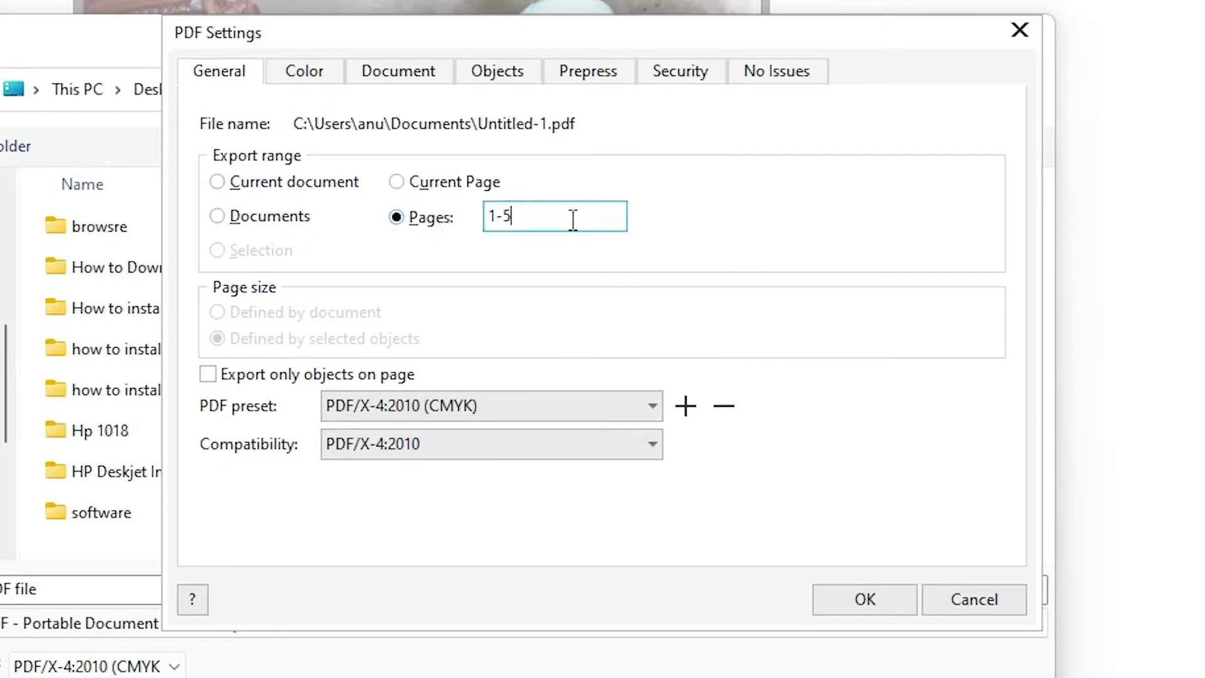
pyautogui.write('3')
pyautogui.click(333, 195)
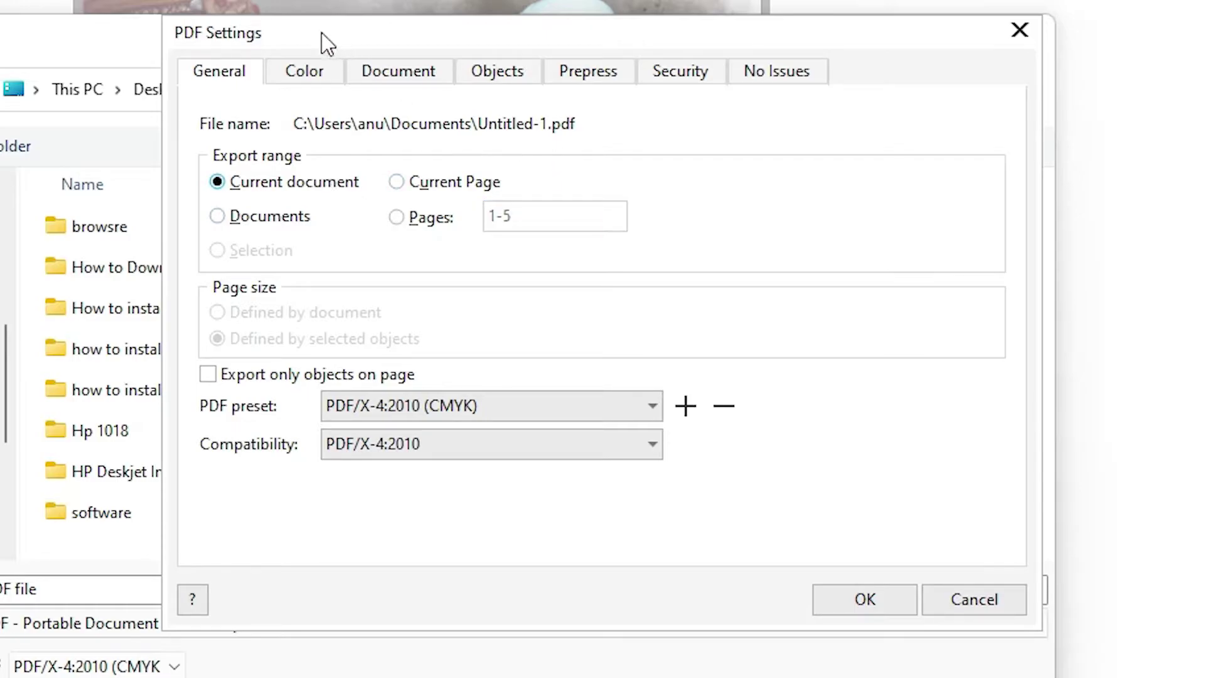
# Step: Review the output color choices and the document options in the PDF export settings
pyautogui.click(295, 72)
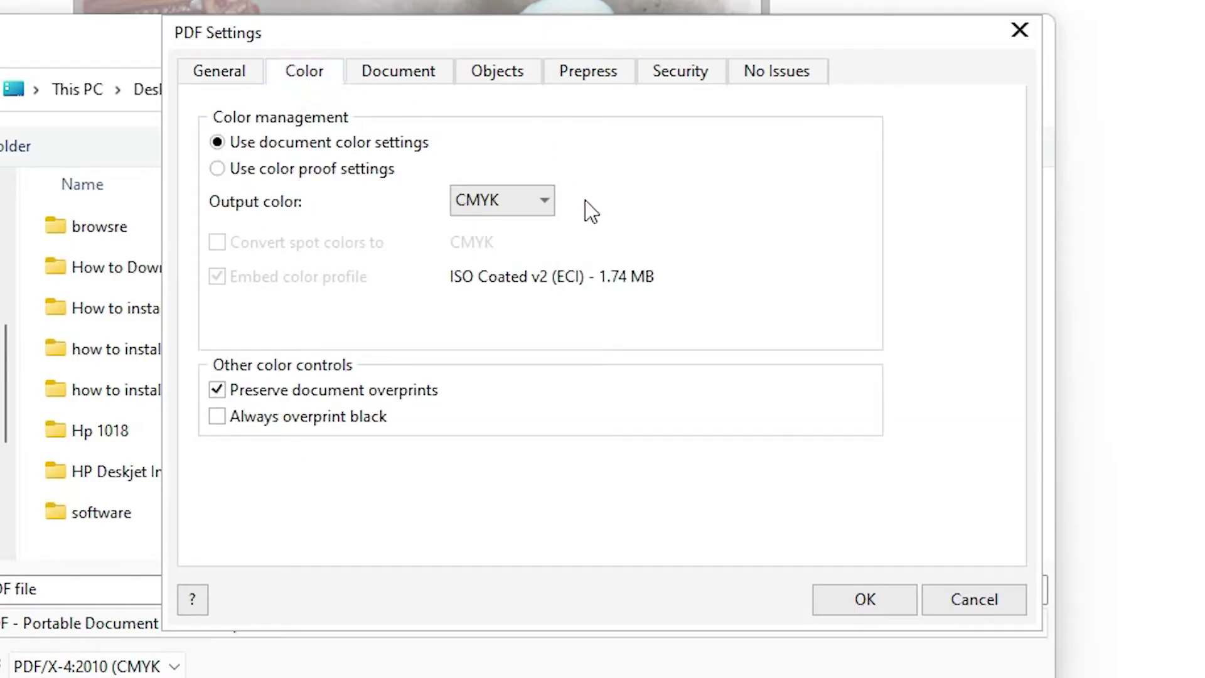
pyautogui.click(534, 204)
pyautogui.click(665, 207)
pyautogui.click(400, 72)
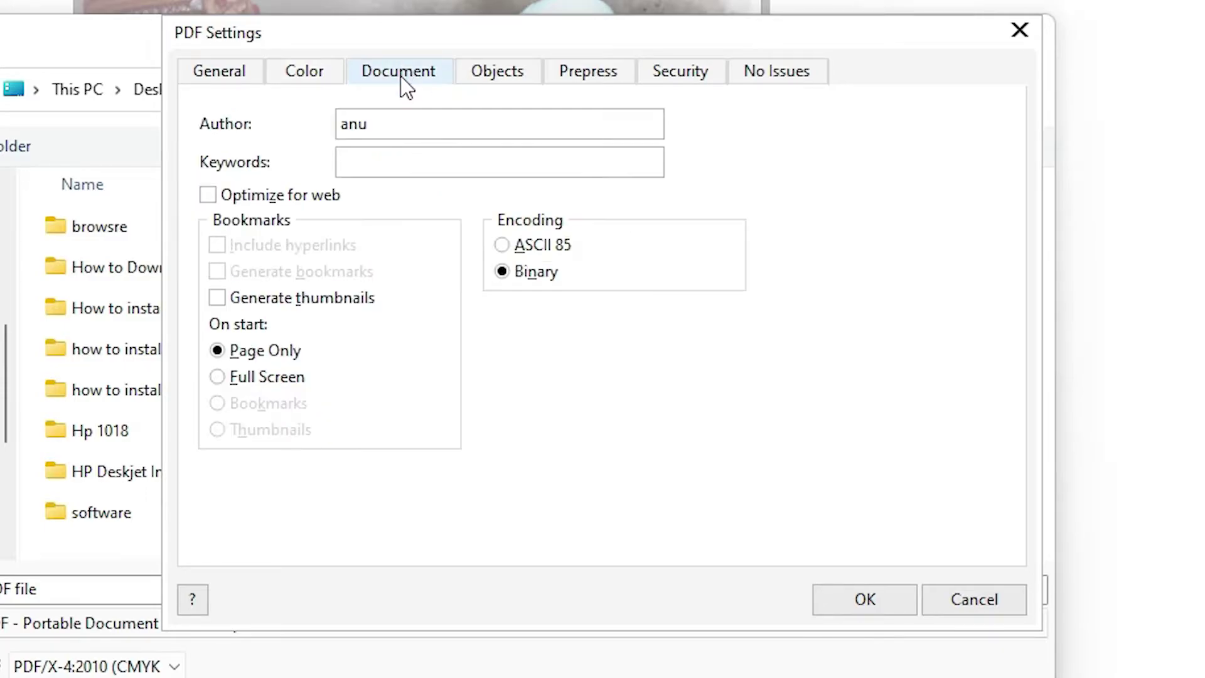
# Step: Try exporting all text as curves and changing the text and line art compression, restoring both object options
pyautogui.click(501, 74)
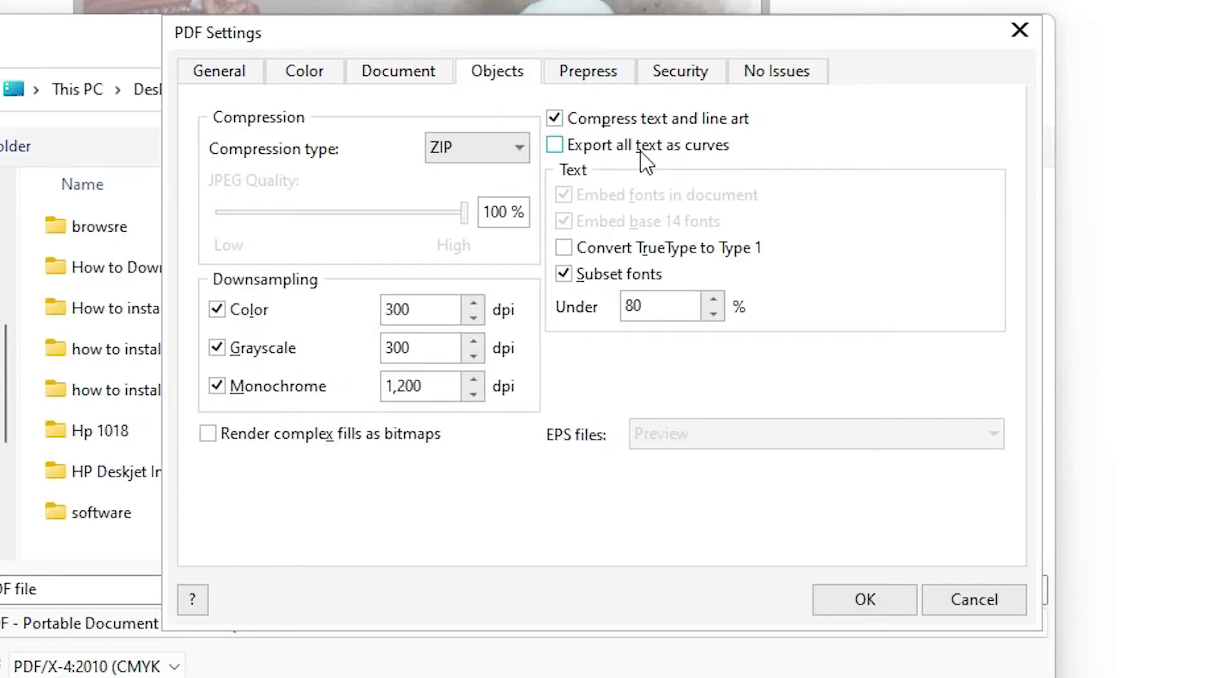
pyautogui.click(716, 162)
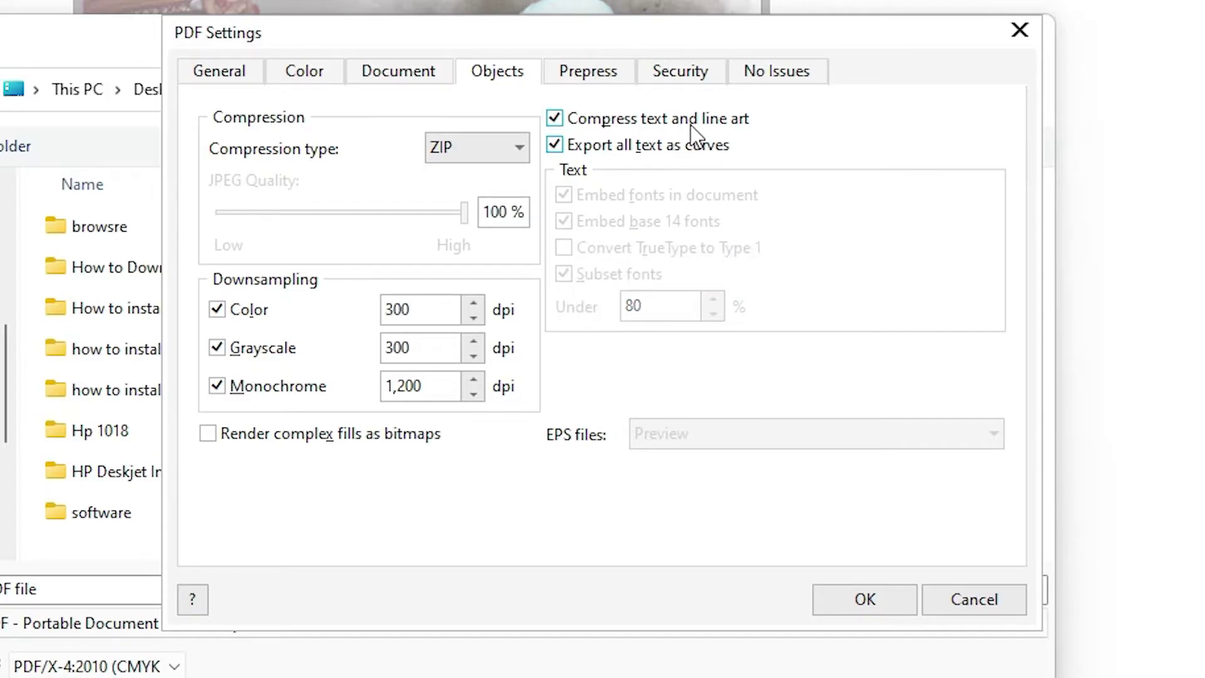
pyautogui.click(738, 123)
pyautogui.click(555, 145)
pyautogui.click(555, 119)
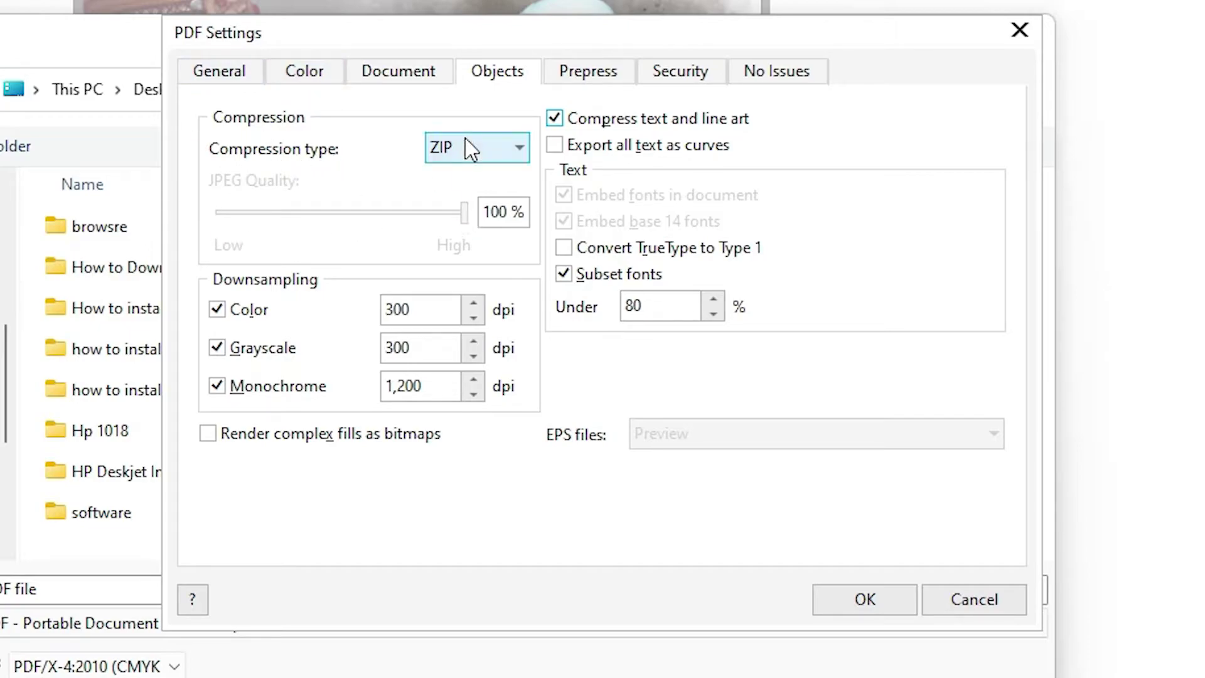
# Step: Review the available compression types for the PDF's images and keep ZIP selected
pyautogui.click(470, 154)
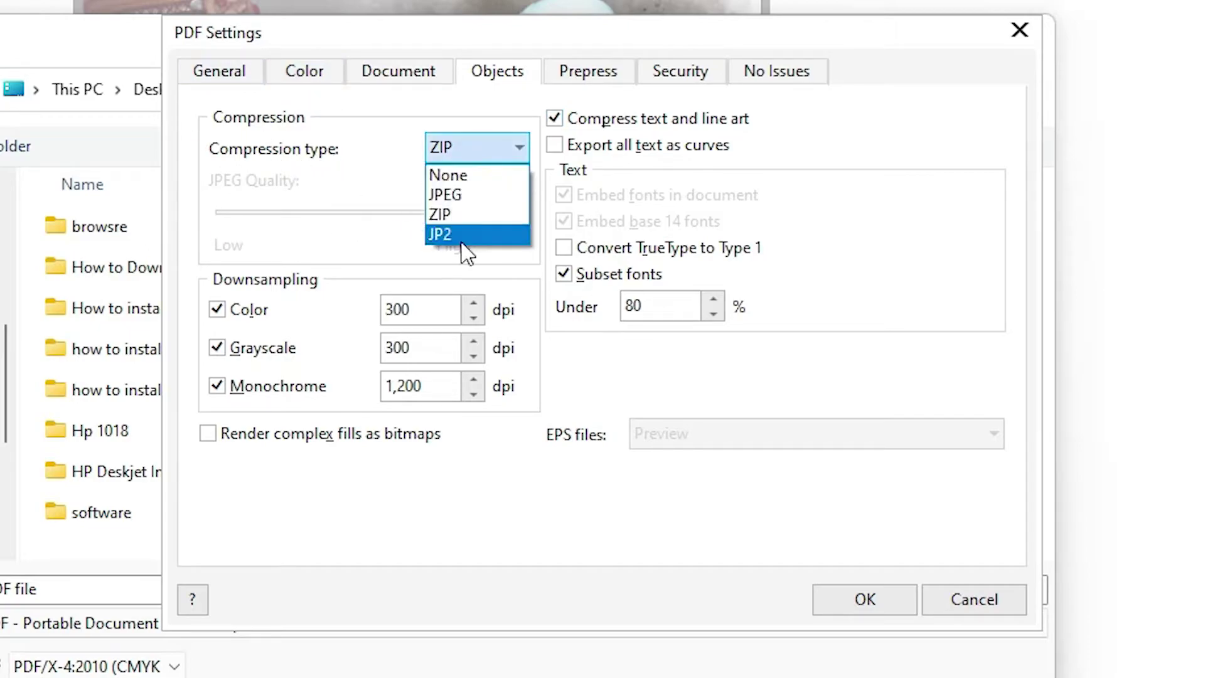
pyautogui.click(386, 213)
pyautogui.click(483, 151)
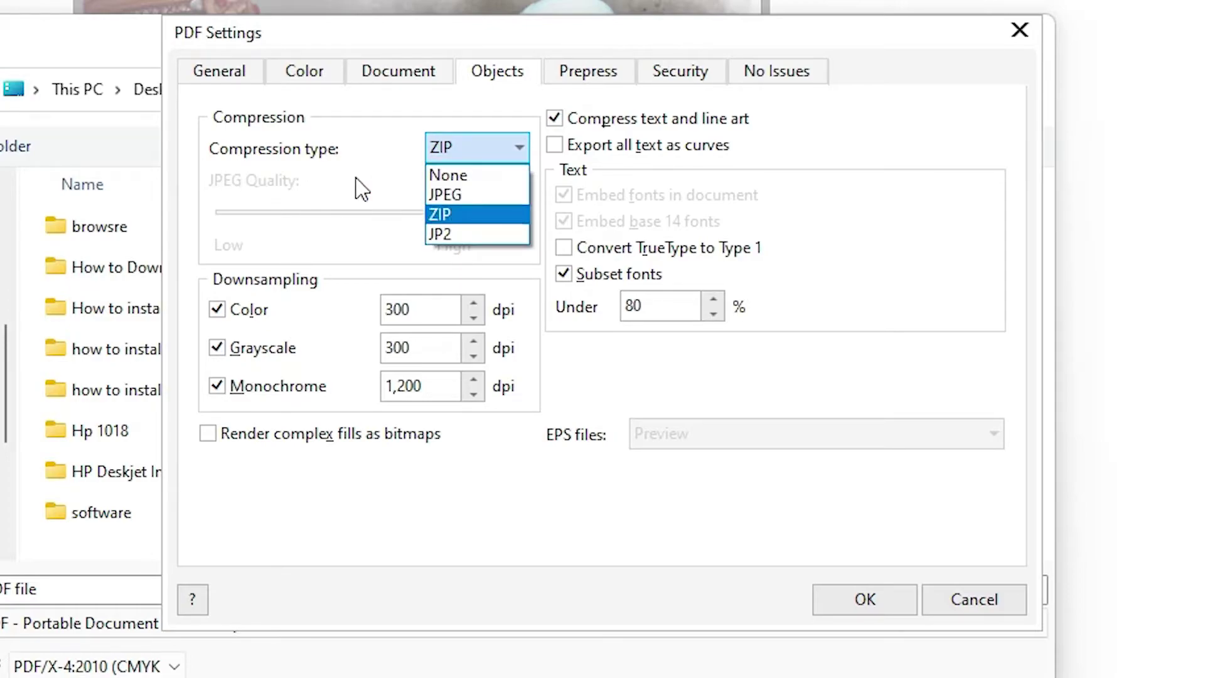
pyautogui.click(462, 214)
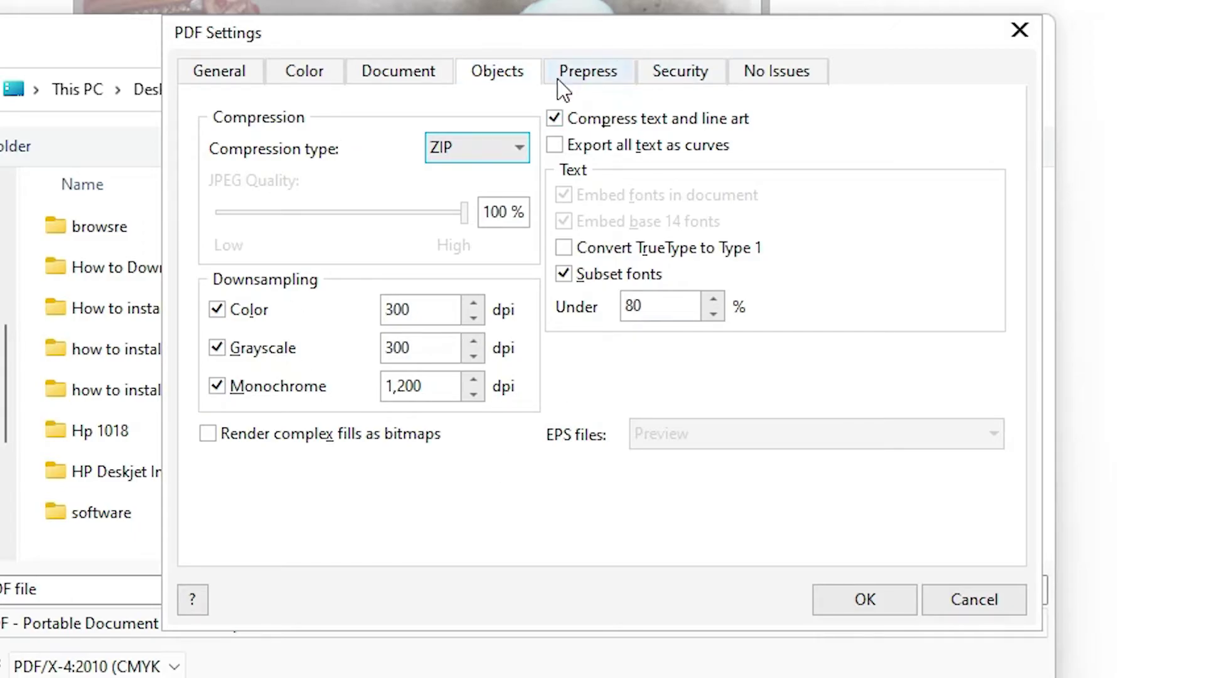
# Step: Review the prepress options, the security options and the preflight issues for the PDF export
pyautogui.click(578, 82)
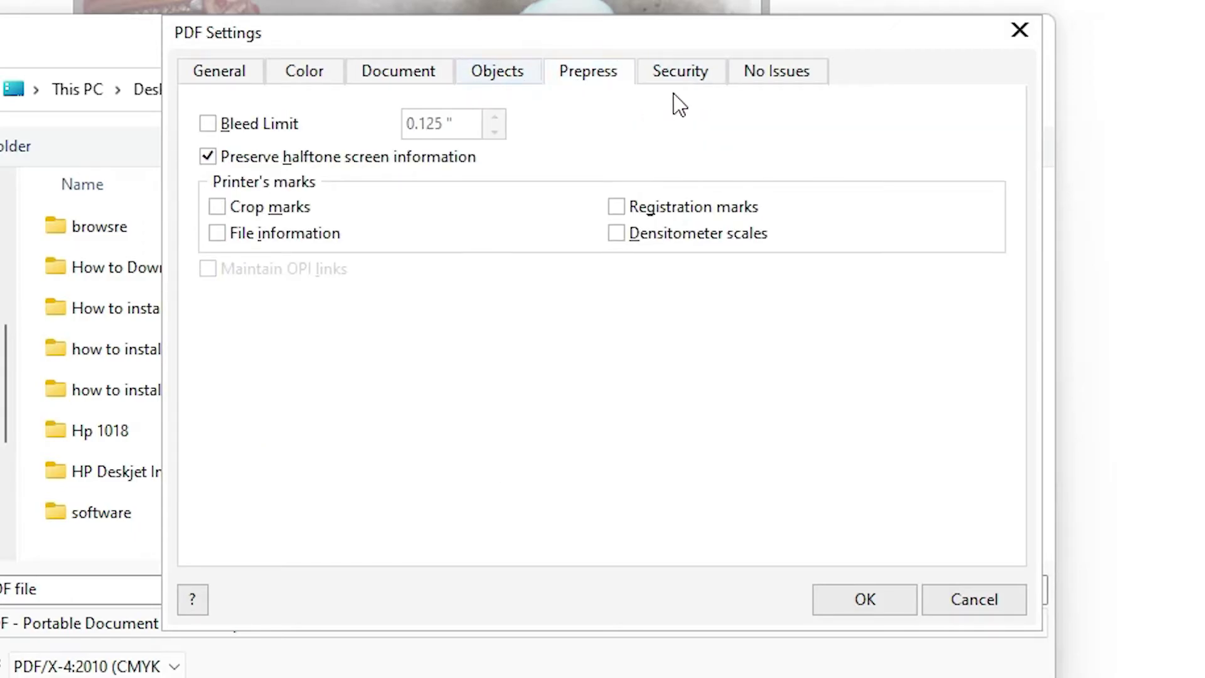
pyautogui.click(683, 72)
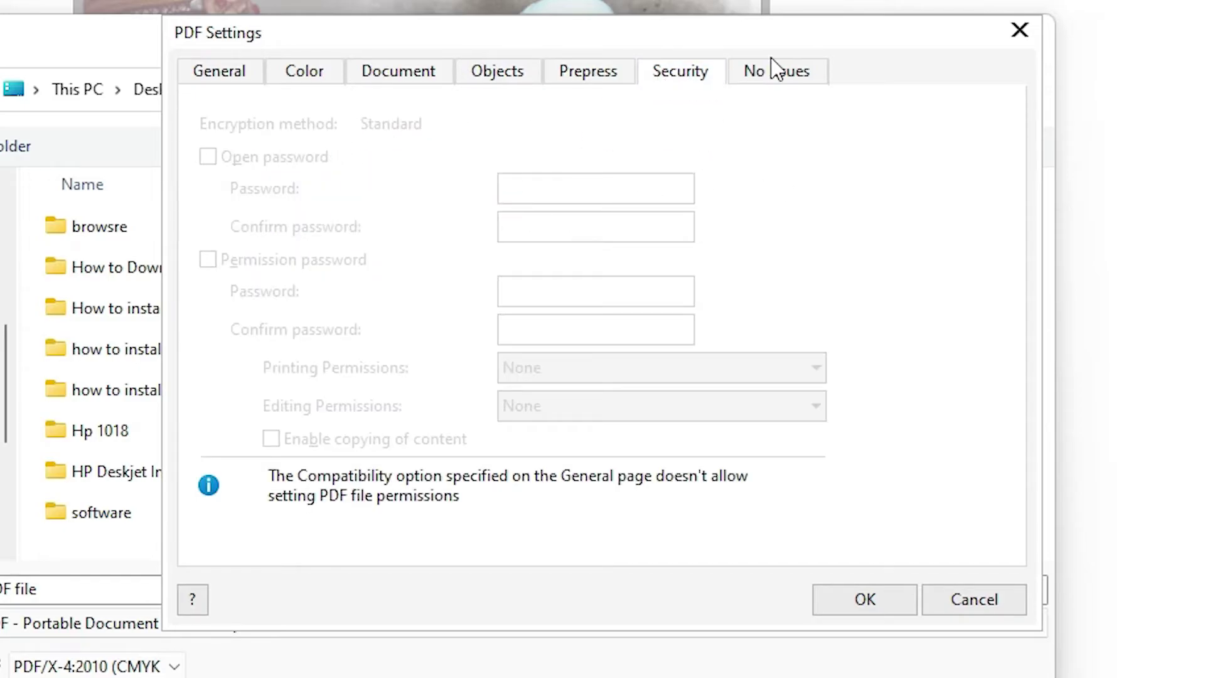
pyautogui.click(766, 73)
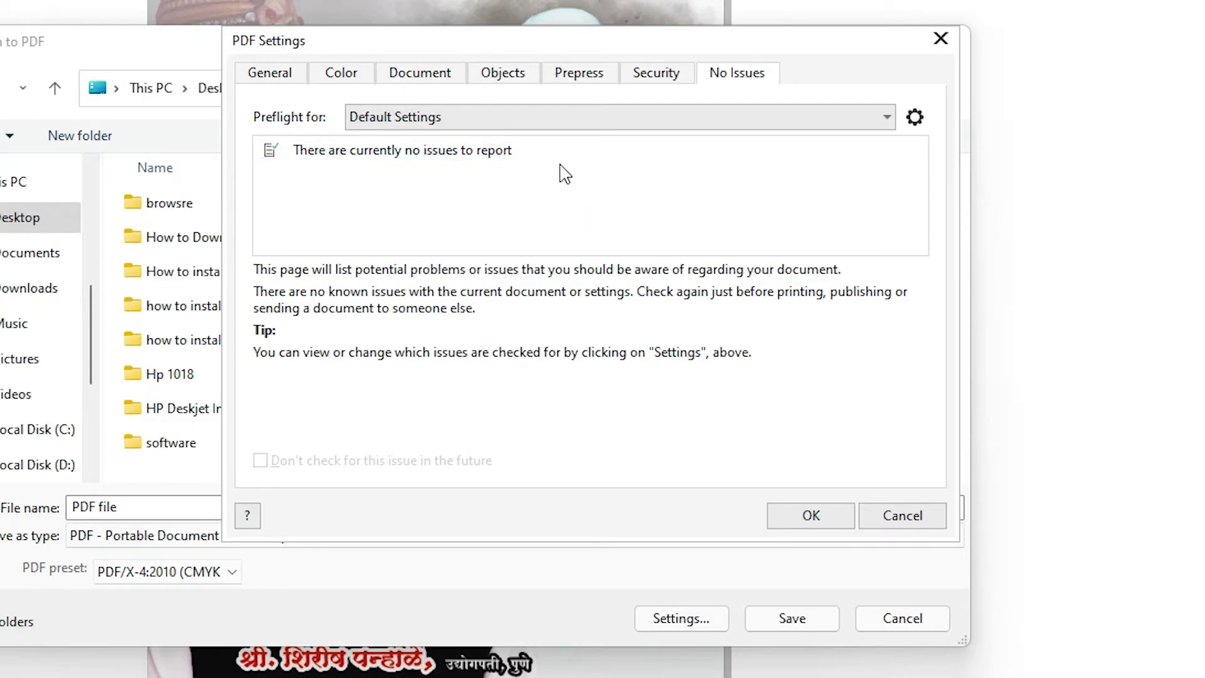
# Step: Accept the PDF settings and save the PDF to the Desktop
pyautogui.click(806, 513)
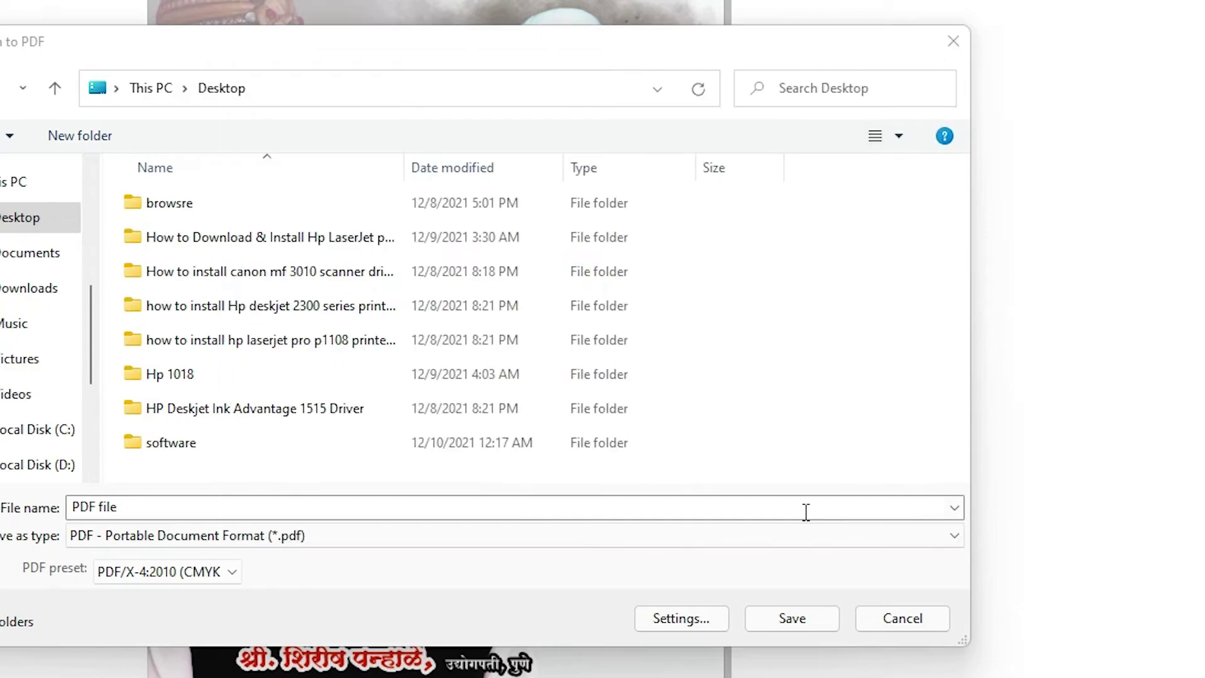
pyautogui.click(804, 619)
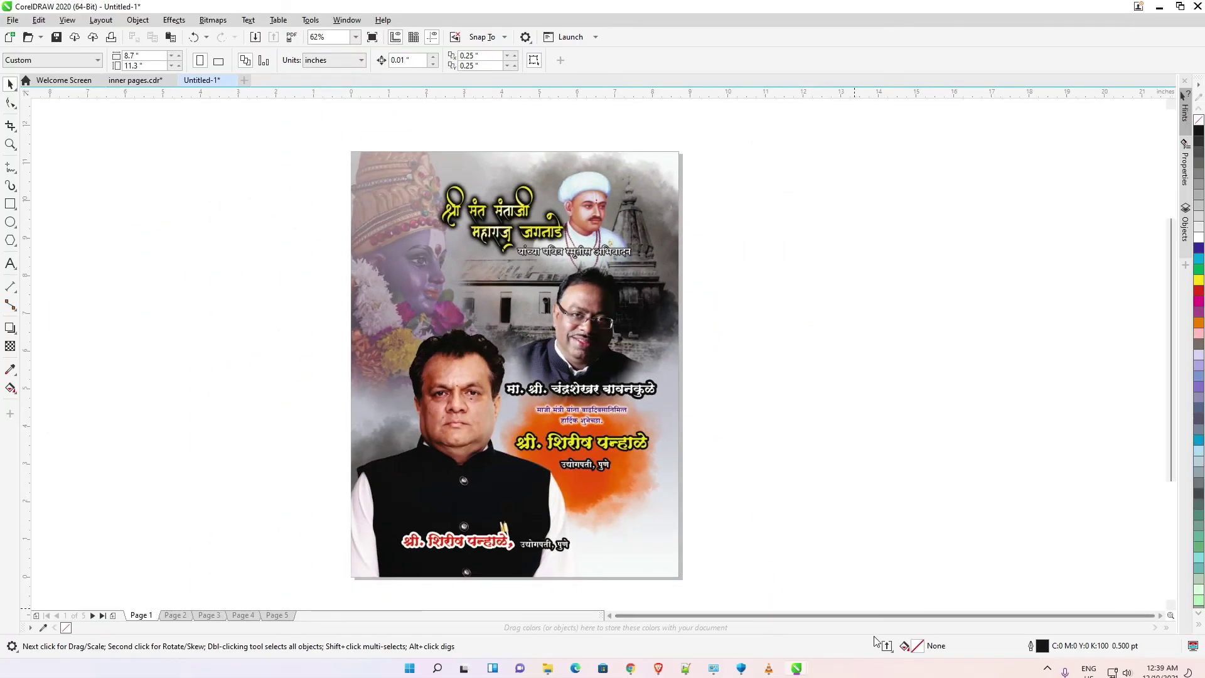
pyautogui.moveTo(885, 648)
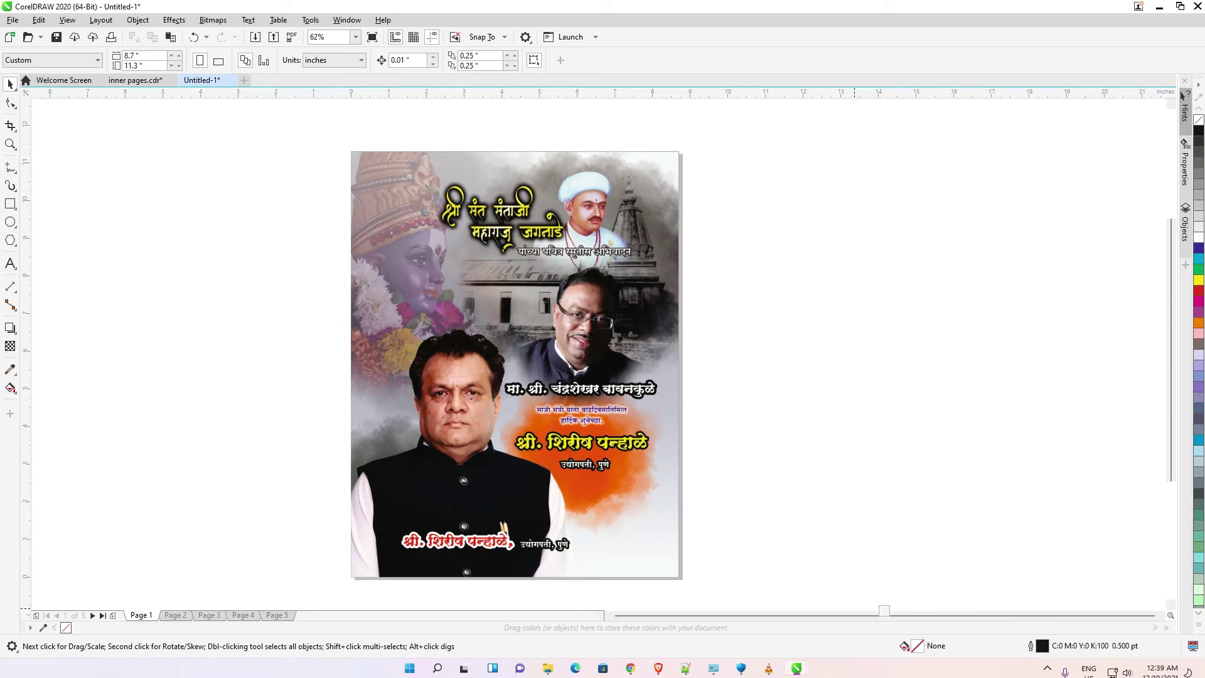
# Step: Switch to the desktop, move the exported PDF icon into open space and open the file in Adobe Acrobat DC
pyautogui.click(1160, 7)
pyautogui.moveTo(23, 604); pyautogui.dragTo(166, 231)
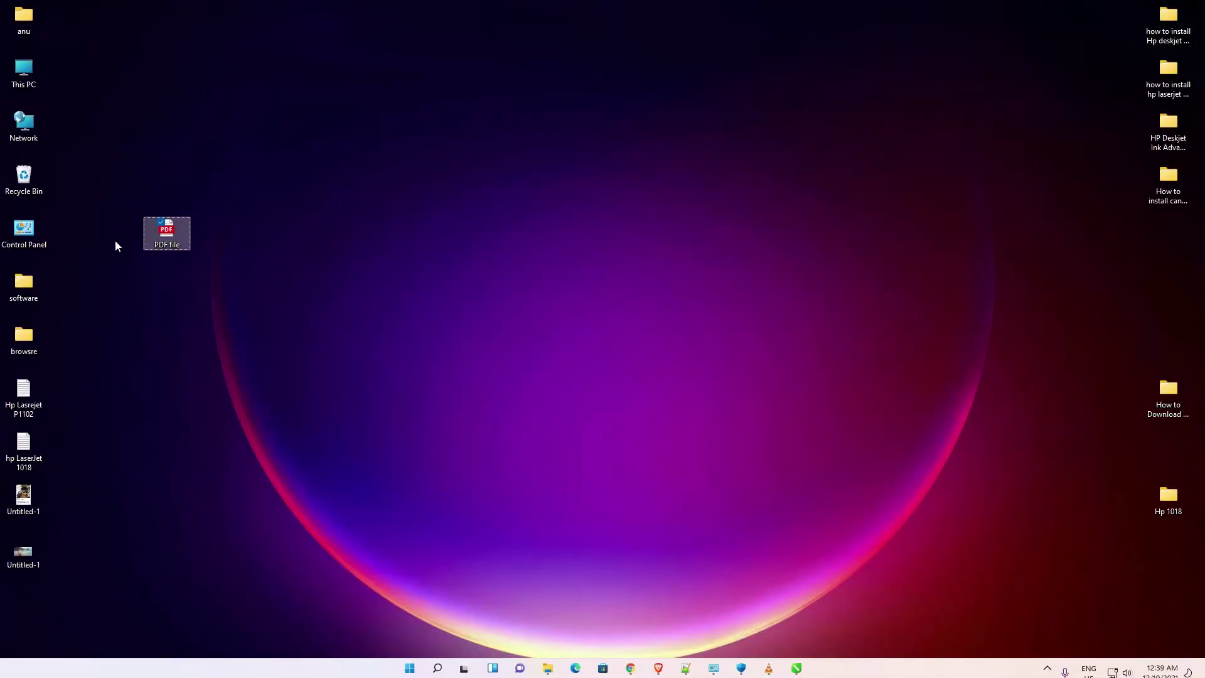
pyautogui.doubleClick(168, 234)
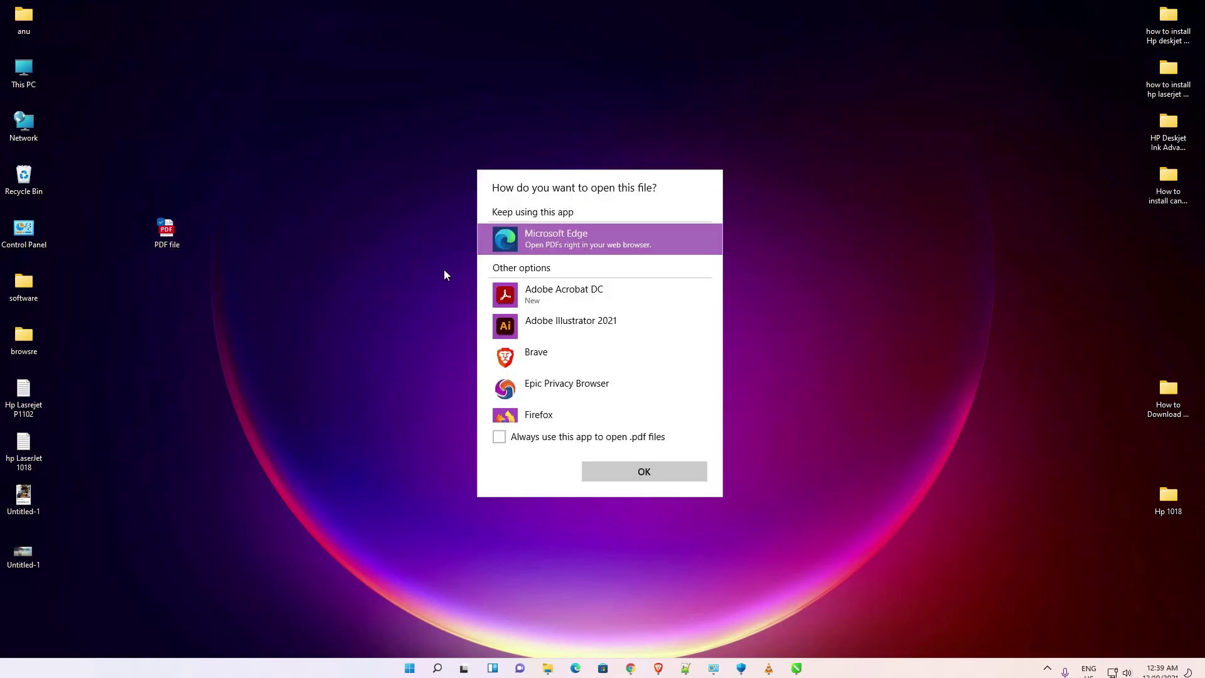
pyautogui.doubleClick(529, 296)
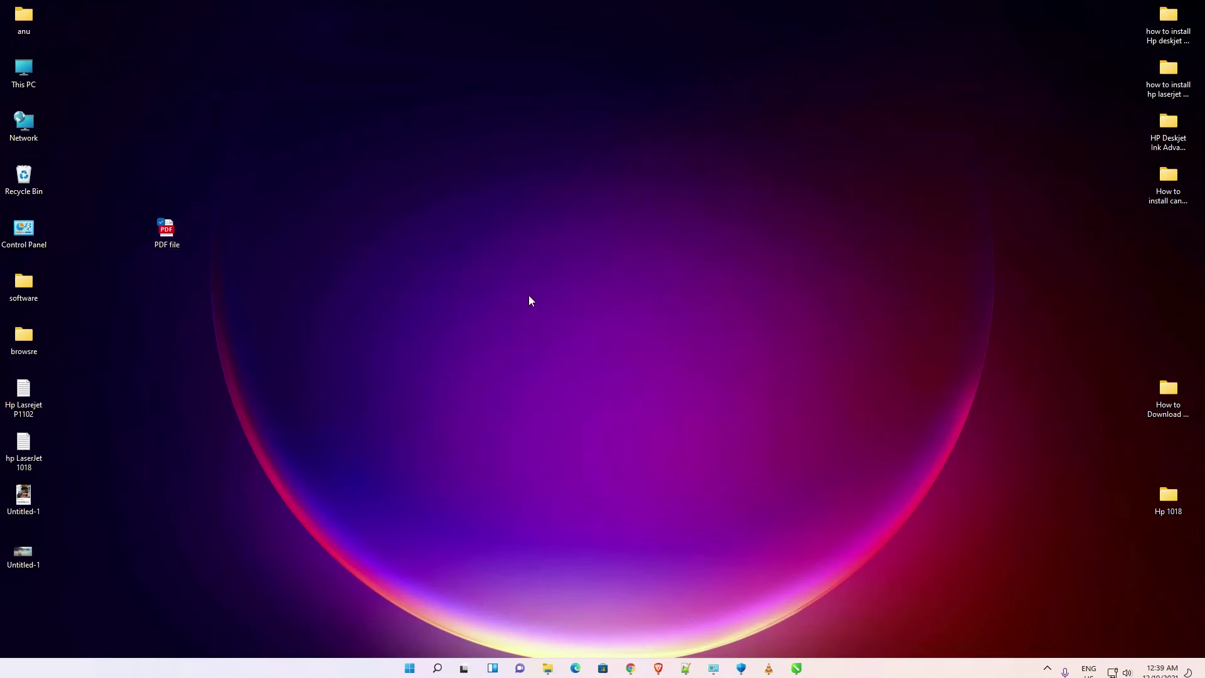
# Step: Check the pages of the exported PDF and return to its first page
pyautogui.scroll(-15, 414, 300)
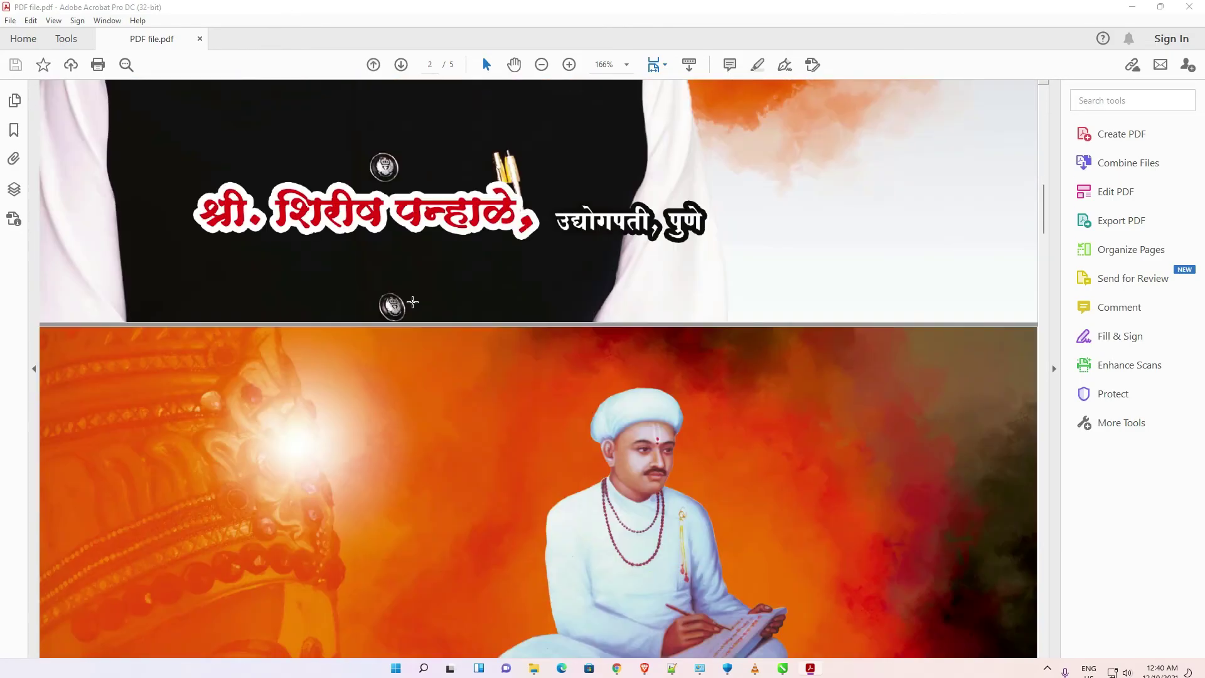
pyautogui.scroll(-15, 412, 303)
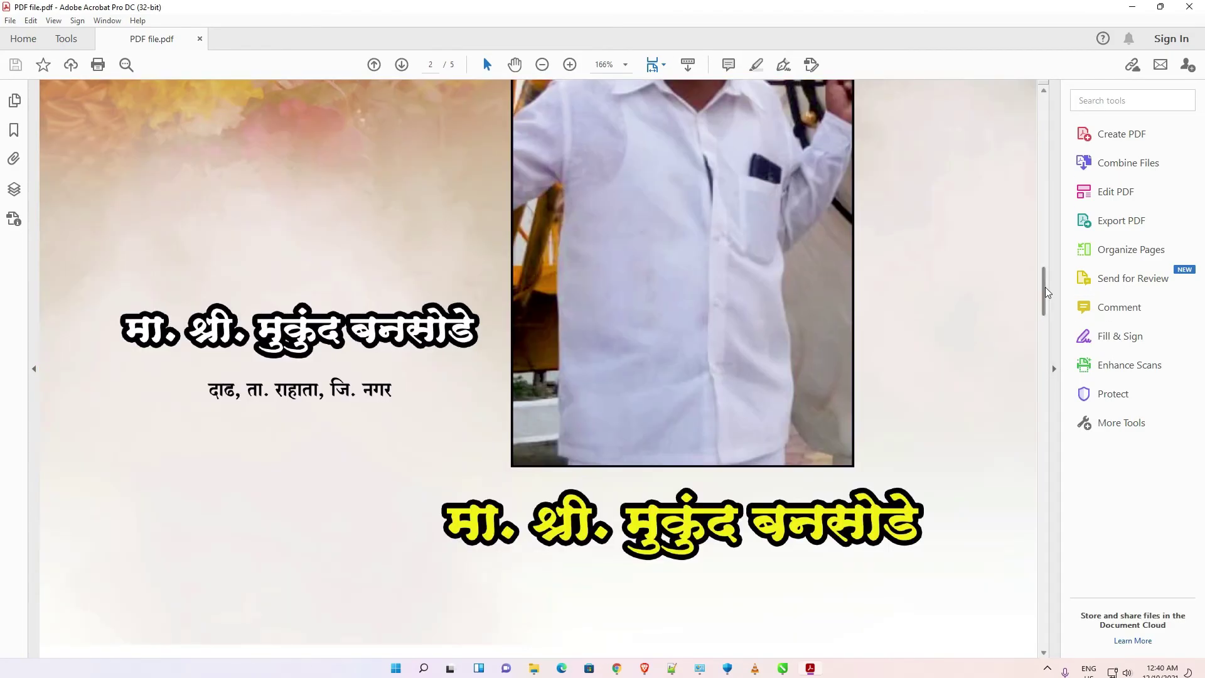
pyautogui.moveTo(1047, 292); pyautogui.dragTo(1071, 281)
pyautogui.moveTo(1044, 323); pyautogui.dragTo(1046, 80)
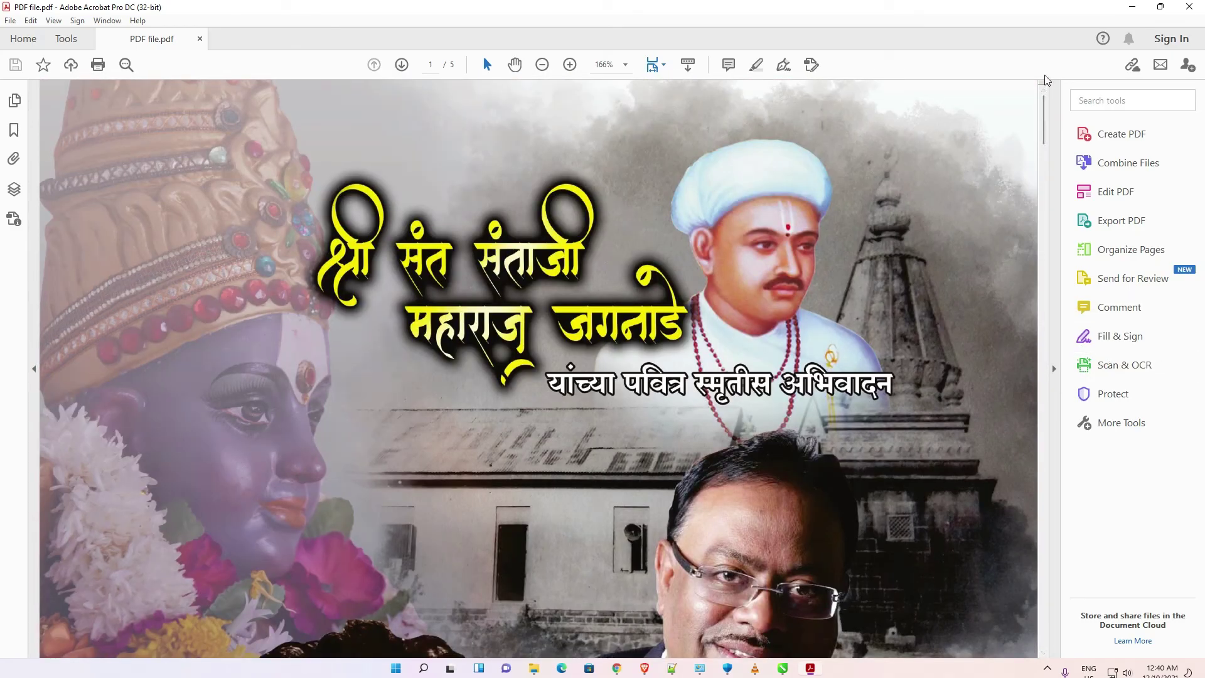